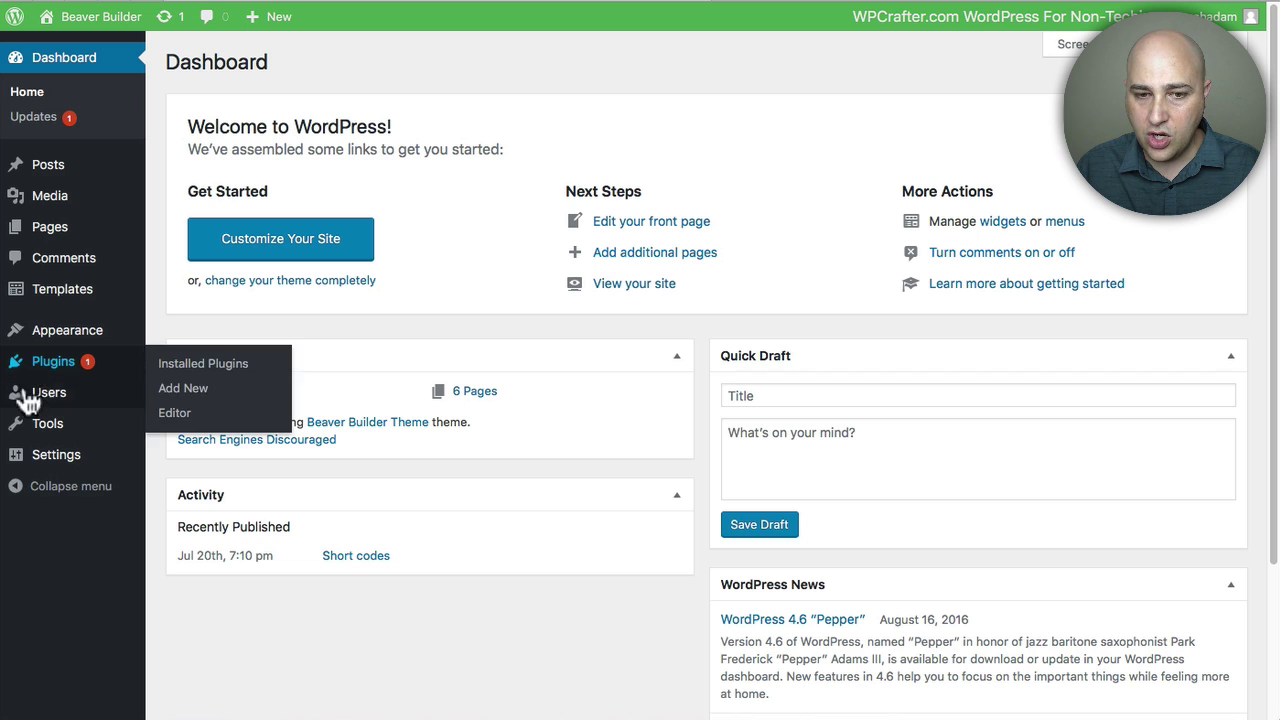
Step: Open the Page Builder settings' UABB - License tab to confirm the license is valid and active
mouse_move(60, 462)
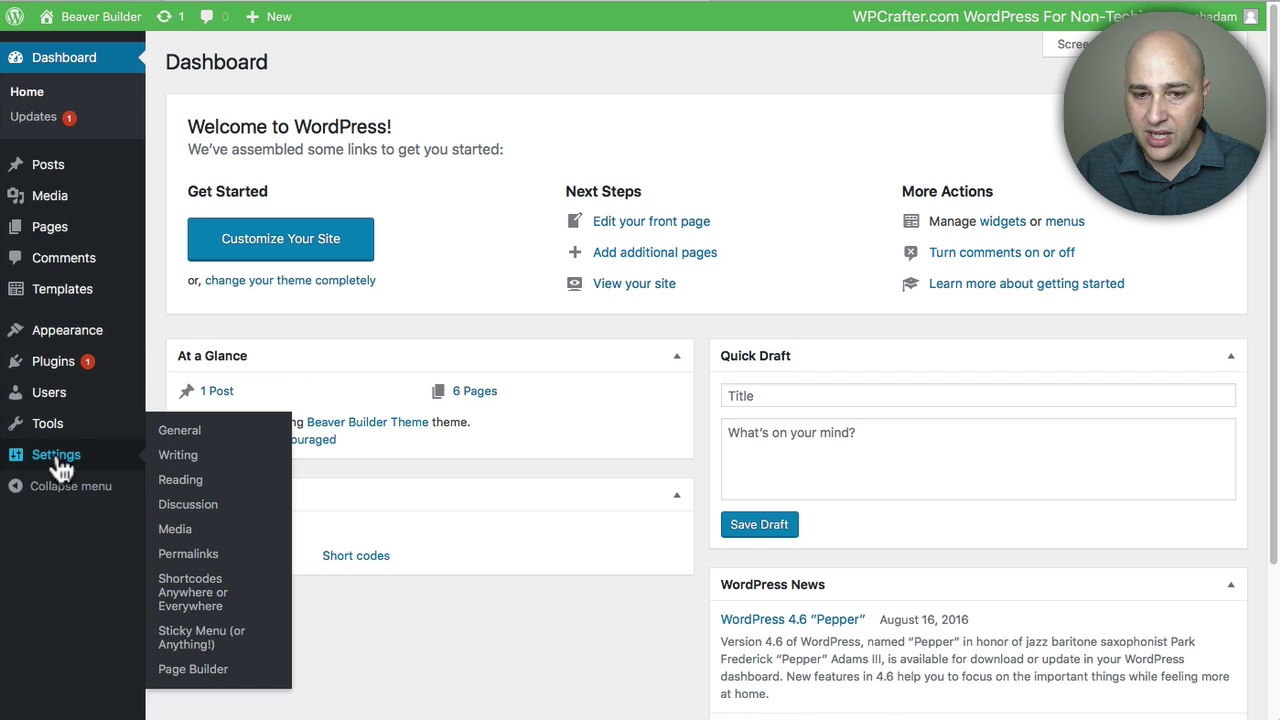
left_click(190, 669)
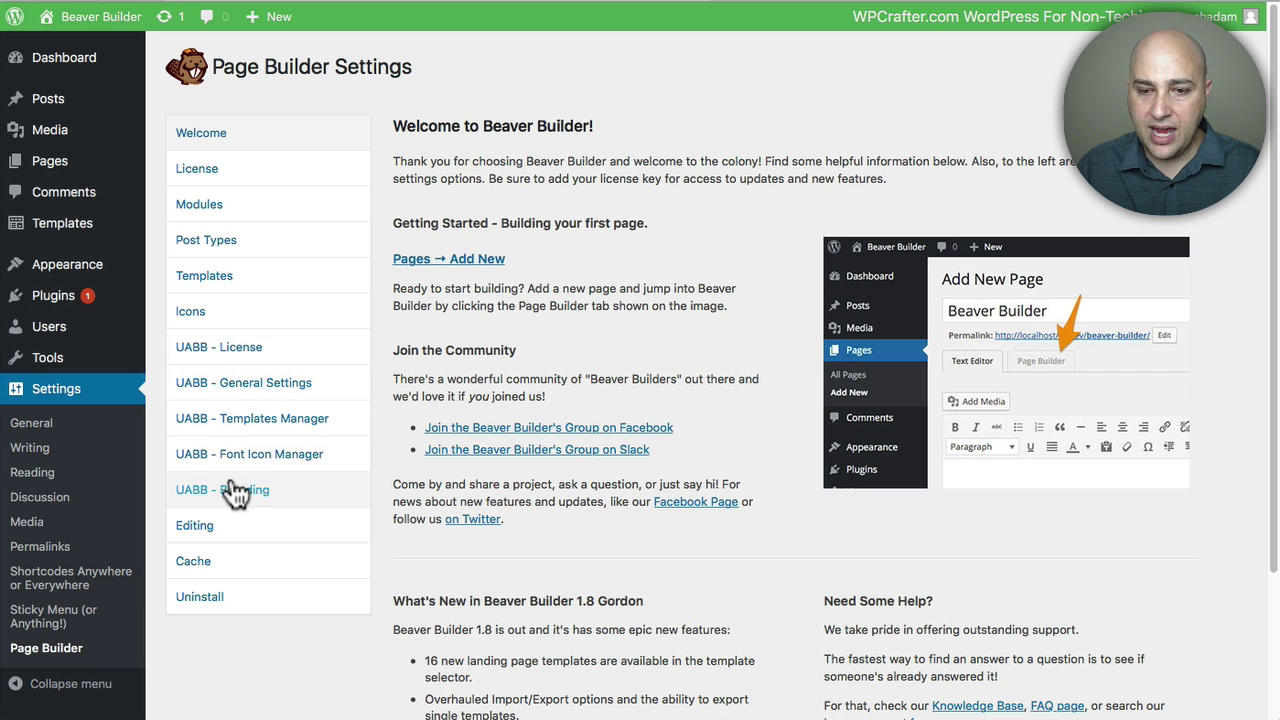
left_click(242, 348)
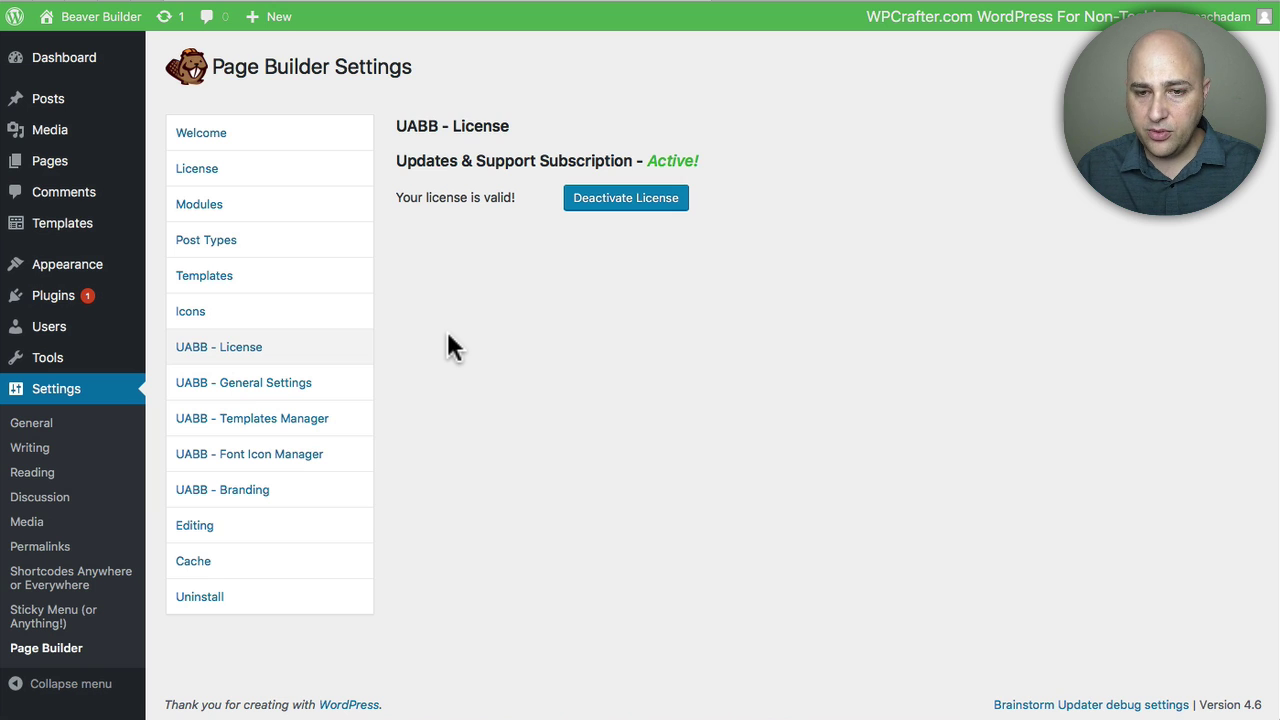
Step: Review UABB General Settings, confirming UI Design, Live Preview, Colorpicker and Row Separator are enabled
left_click(257, 385)
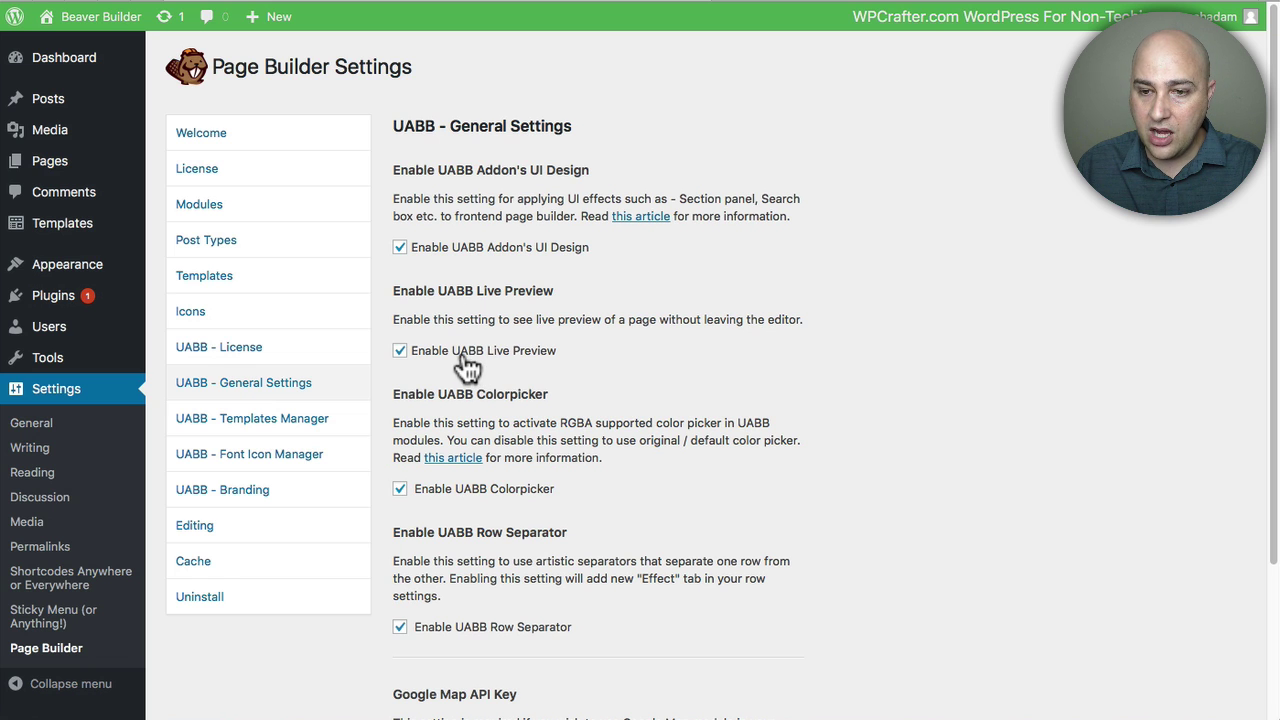
scroll(460, 370, "down", 5)
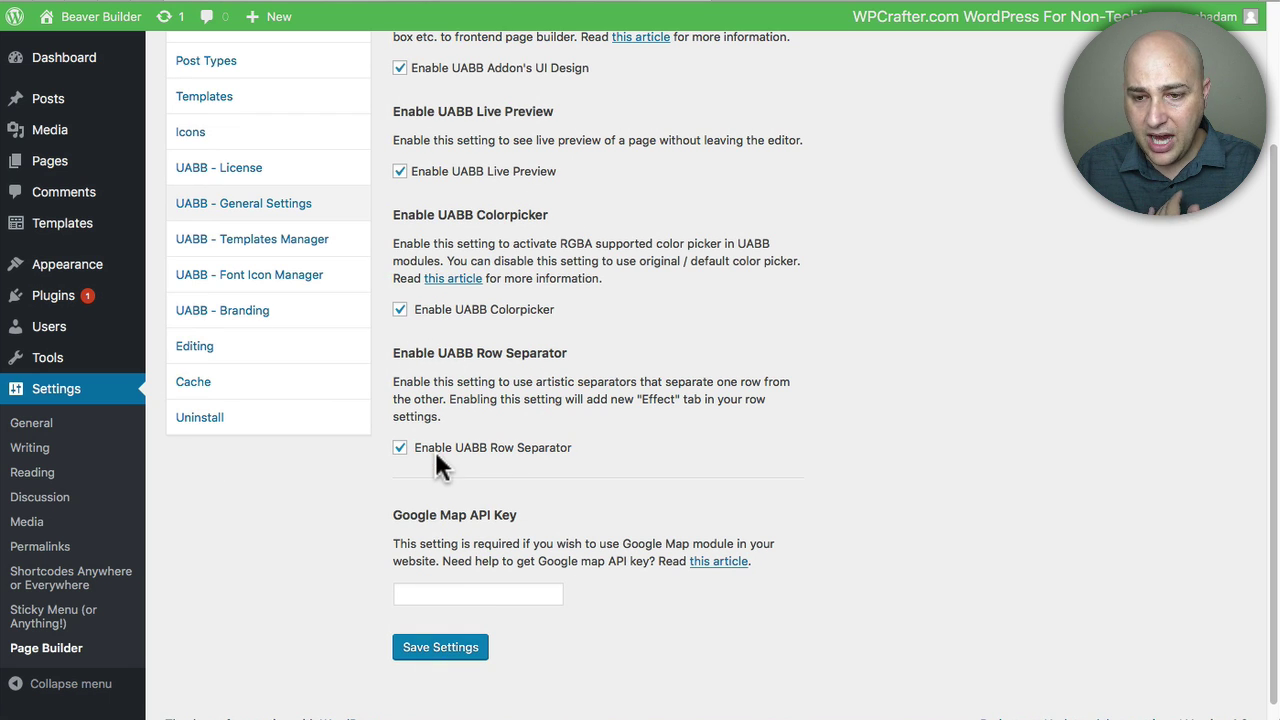
scroll(425, 455, "up", 5)
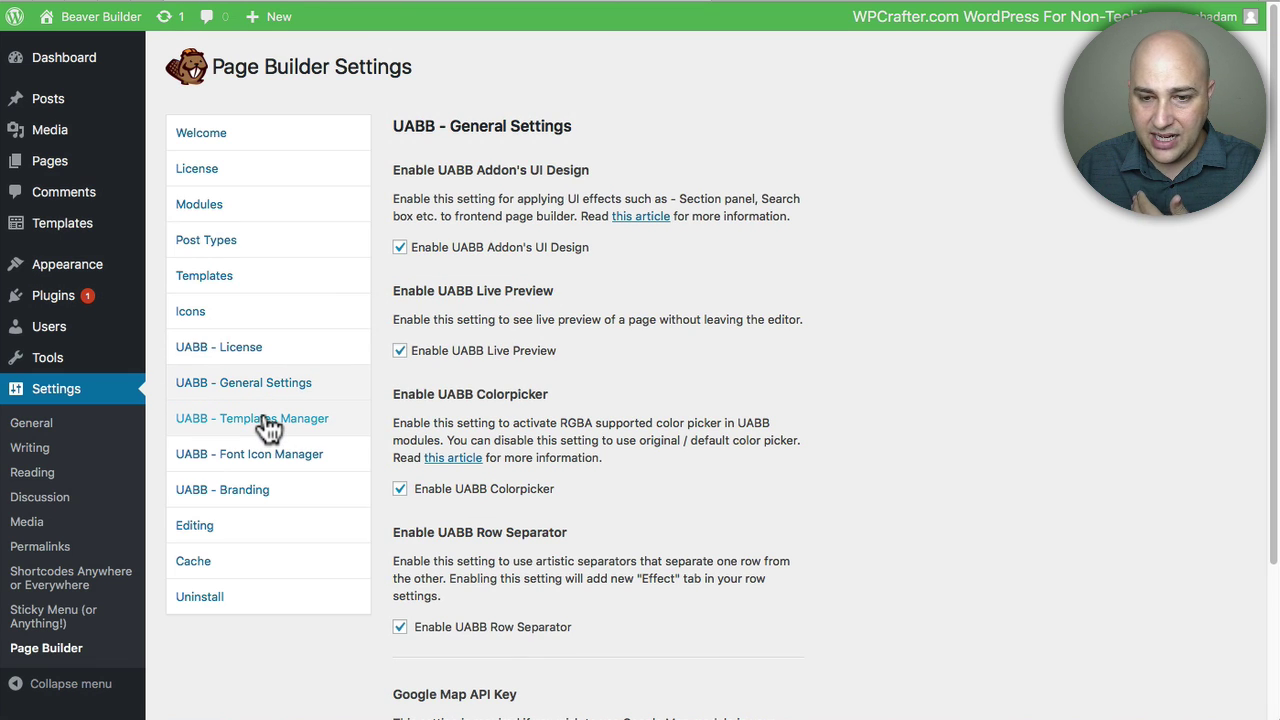
Step: Browse the UABB - Branding fields: plugin name, short name, description, author and support URLs
left_click(244, 503)
scroll(775, 375, "down", 1)
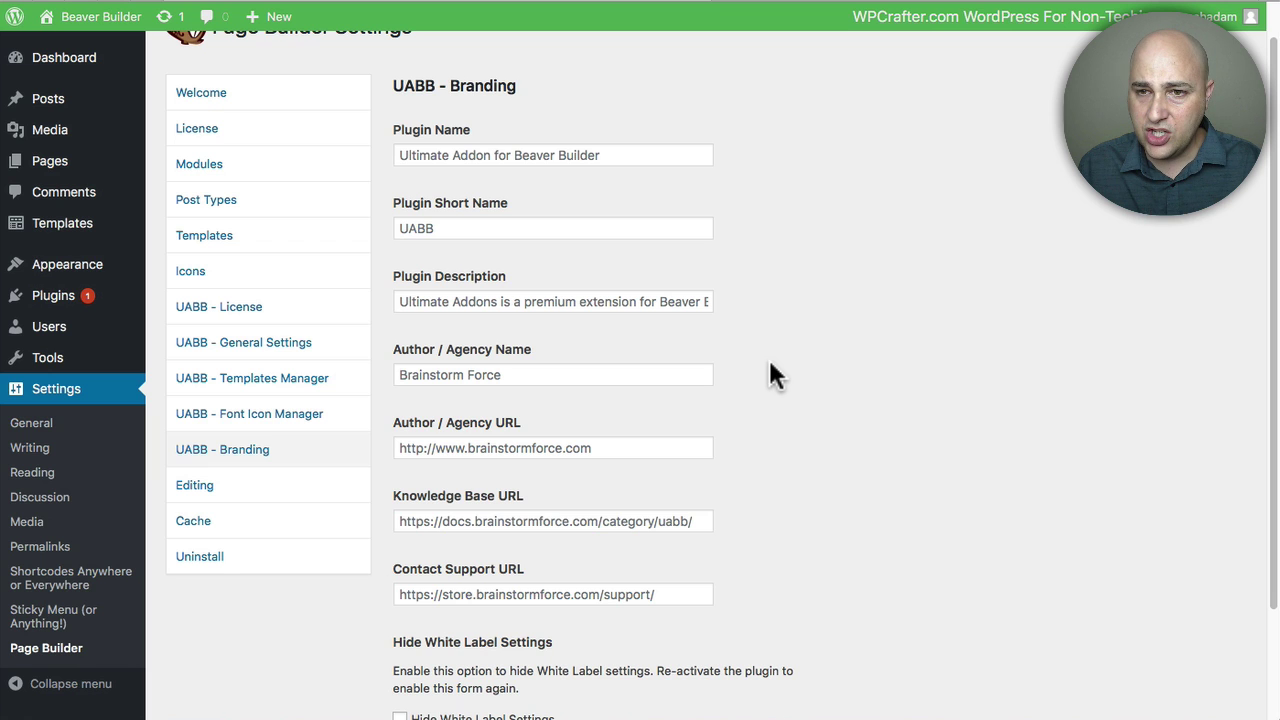
scroll(764, 353, "down", 1)
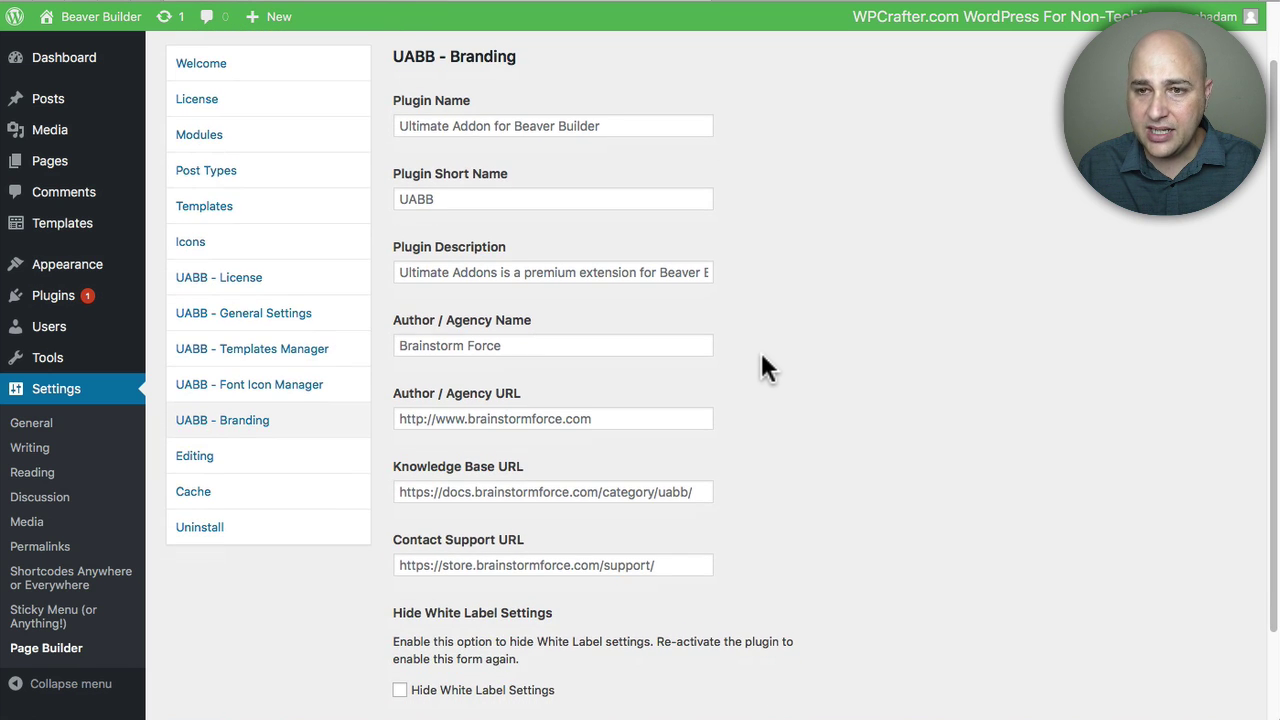
scroll(756, 362, "down", 2)
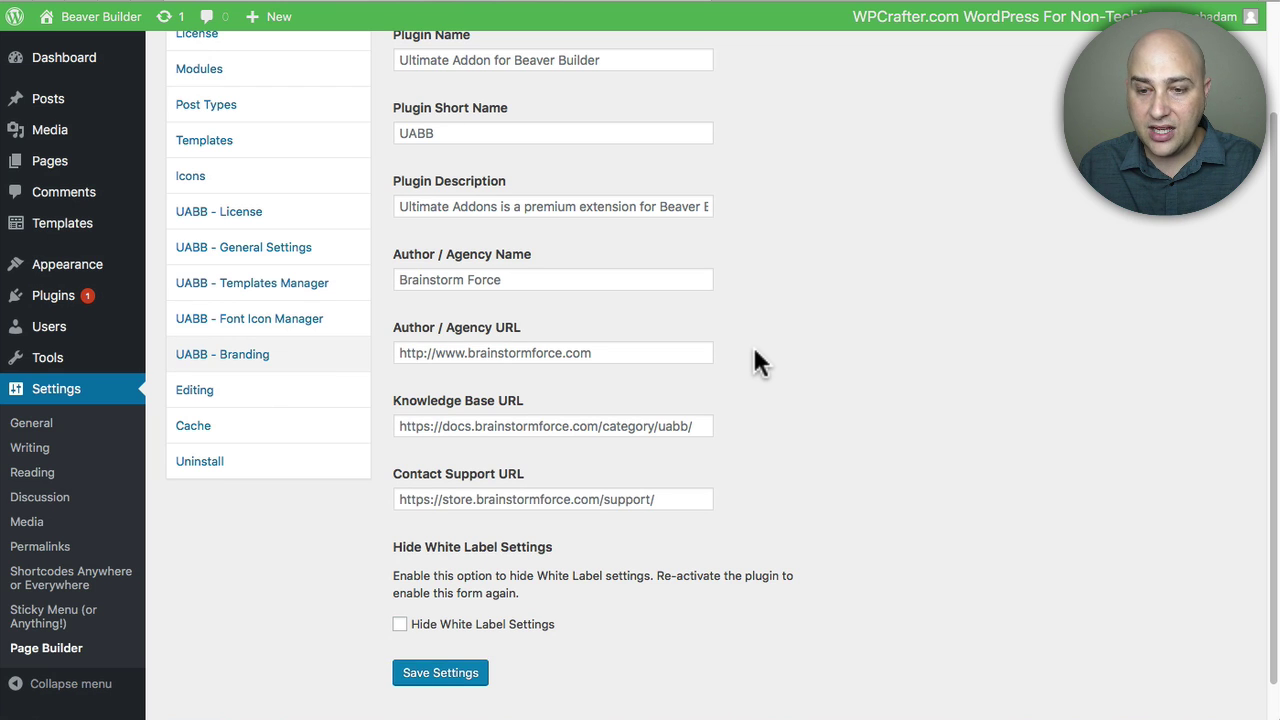
scroll(754, 360, "down", 2)
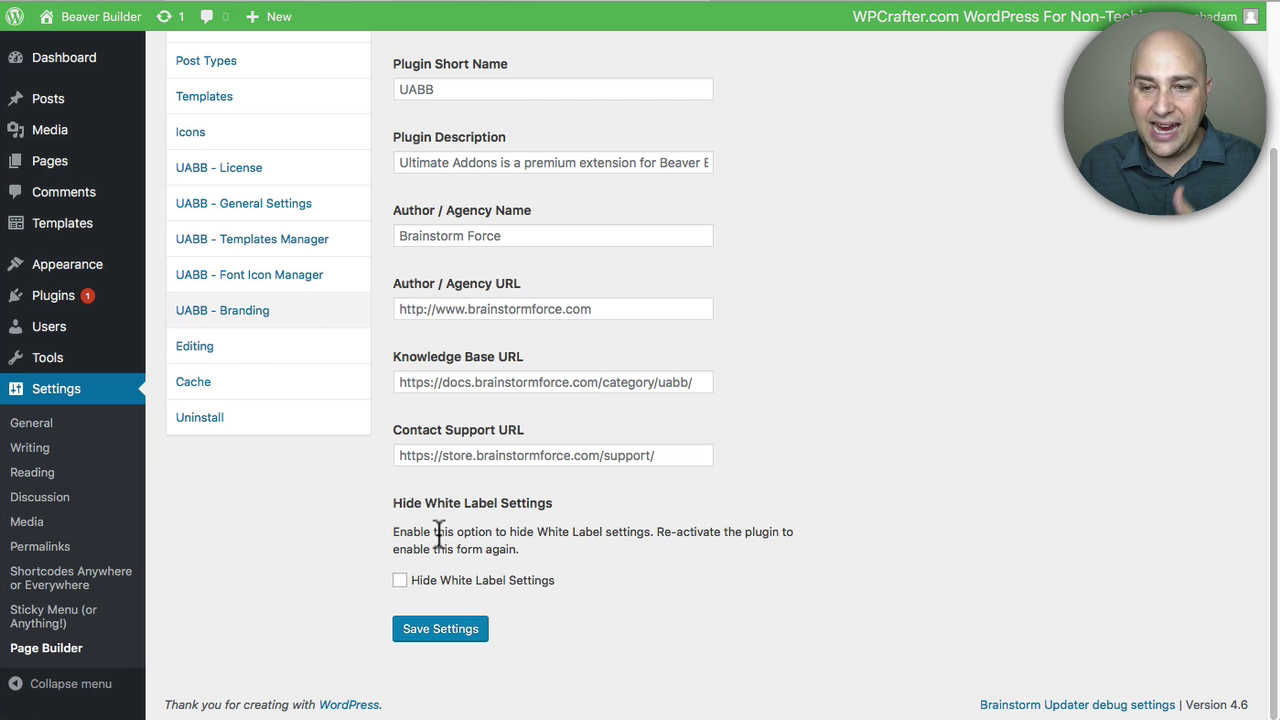
scroll(438, 537, "up", 3)
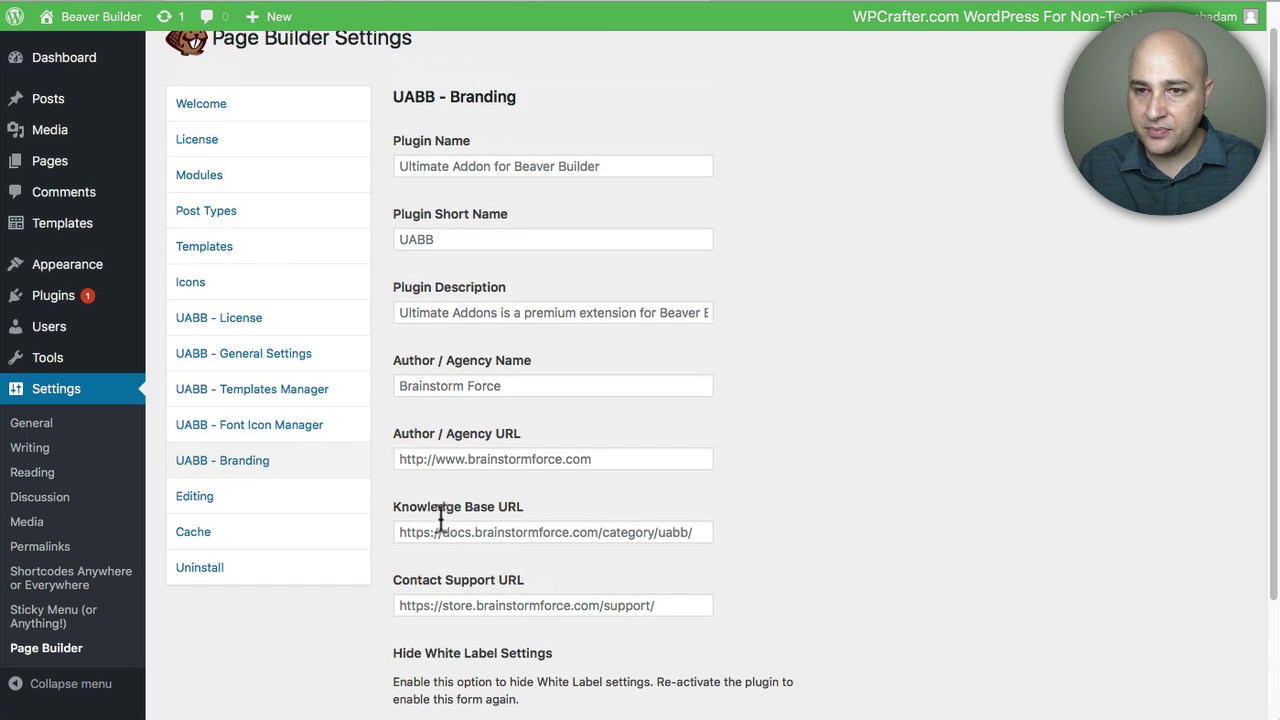
Step: Replace the Plugin Name with 'WPCrafter' and save the branding settings
left_click(418, 167)
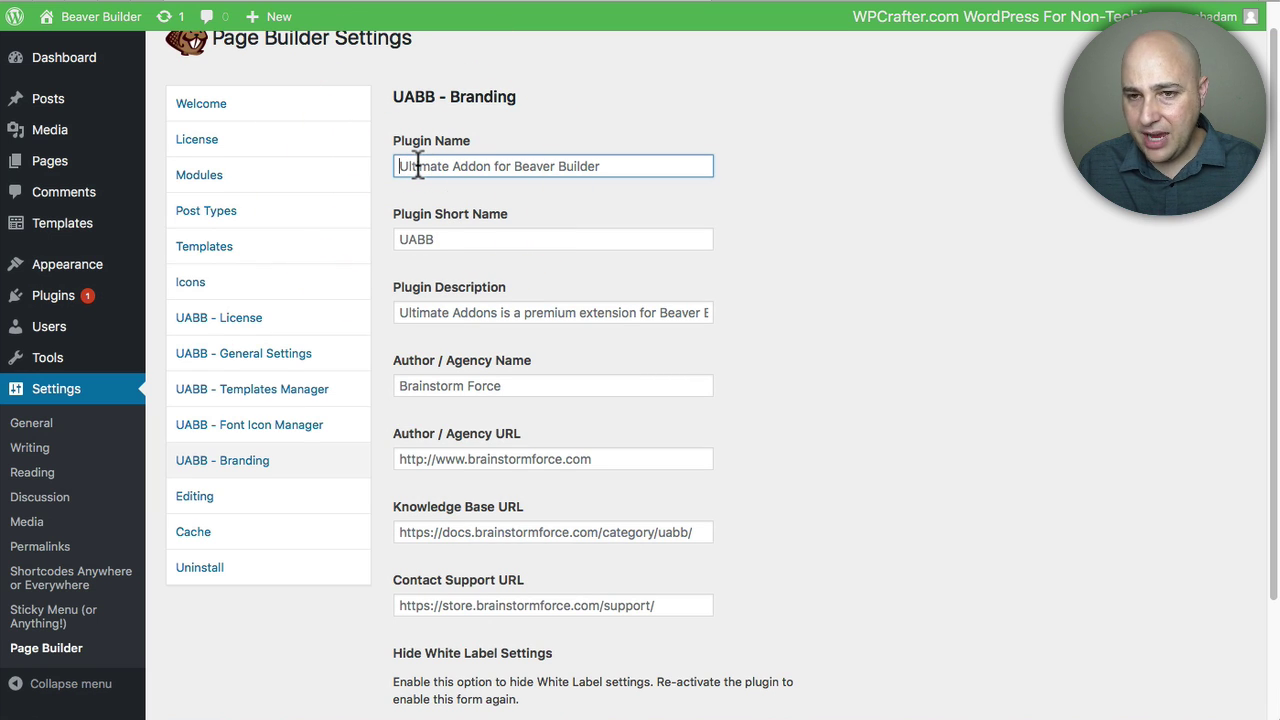
key("ctrl+a")
type("WPCRa")
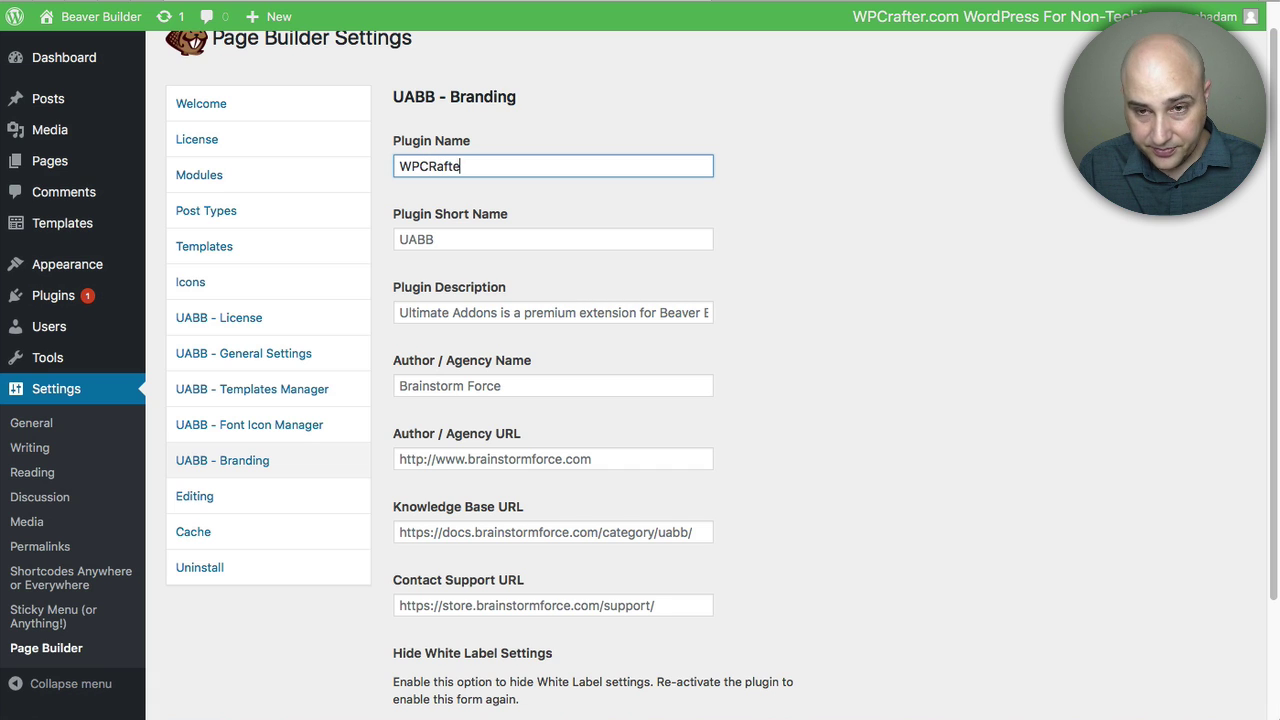
type("r")
key("BackSpace")
key("BackSpace")
key("BackSpace")
key("BackSpace")
key("BackSpace")
key("BackSpace")
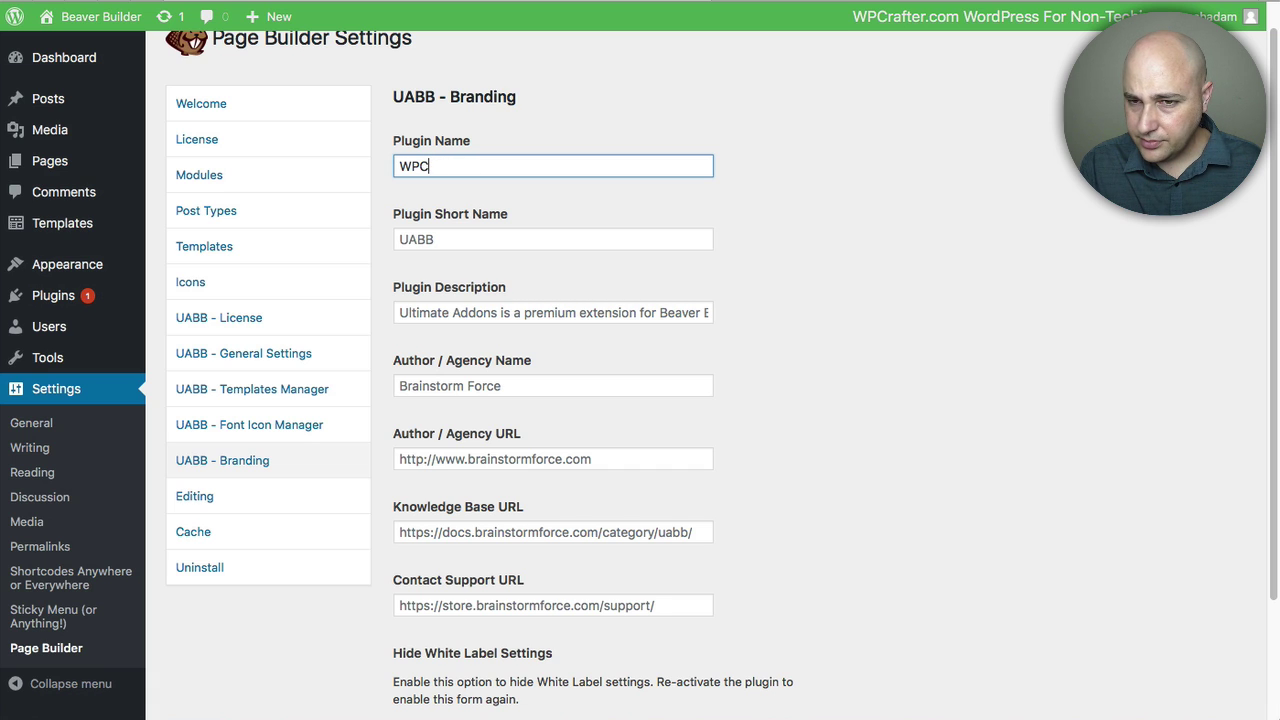
type("rafter")
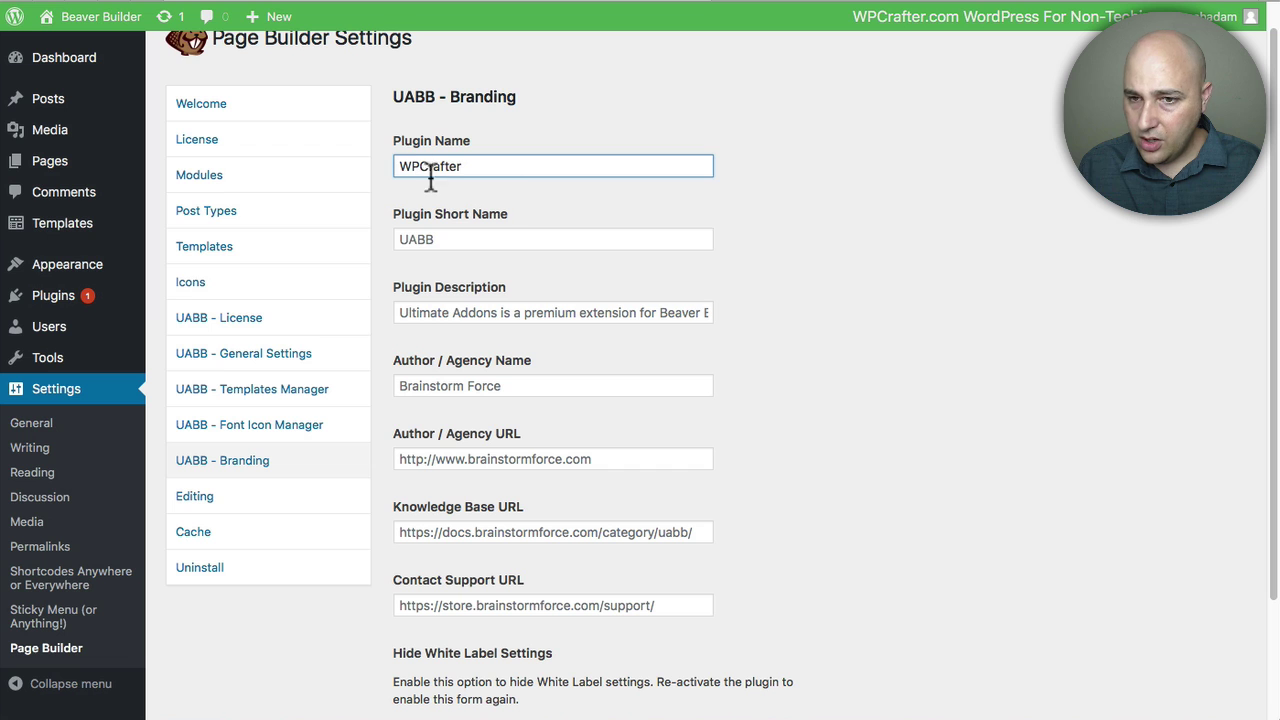
left_click_drag(425, 239, 751, 222)
scroll(796, 302, "down", 3)
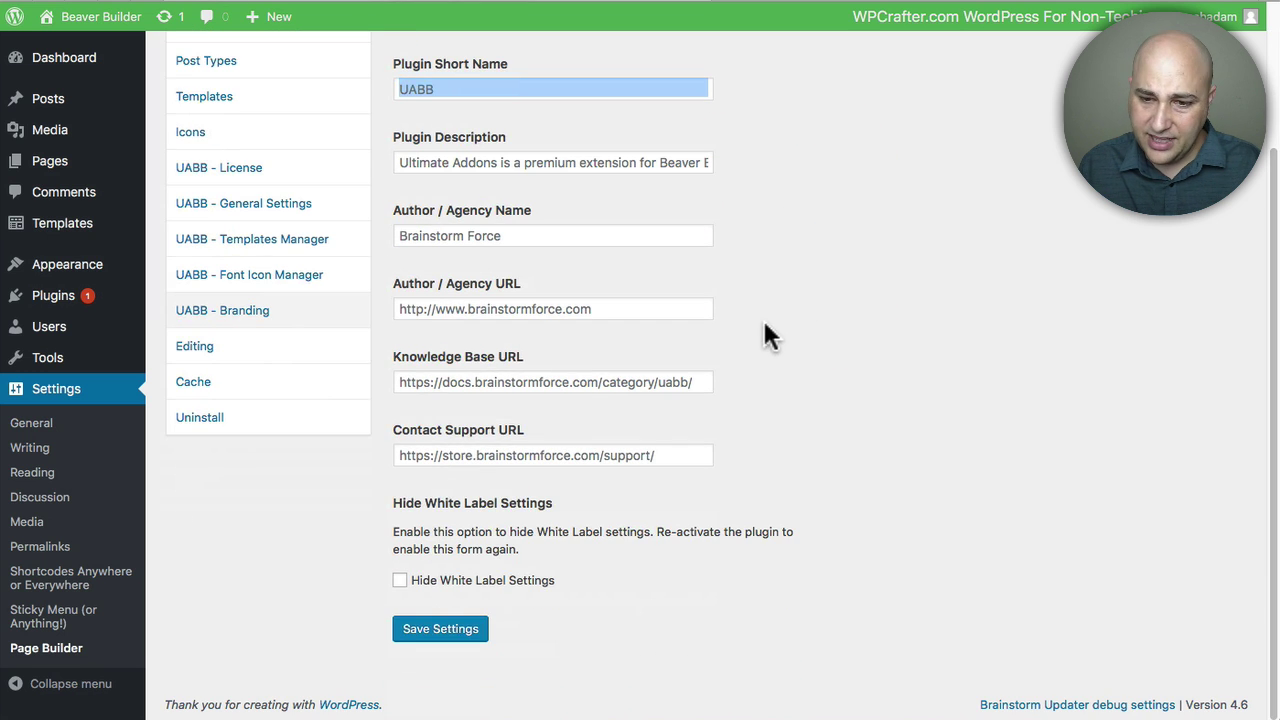
left_click(445, 628)
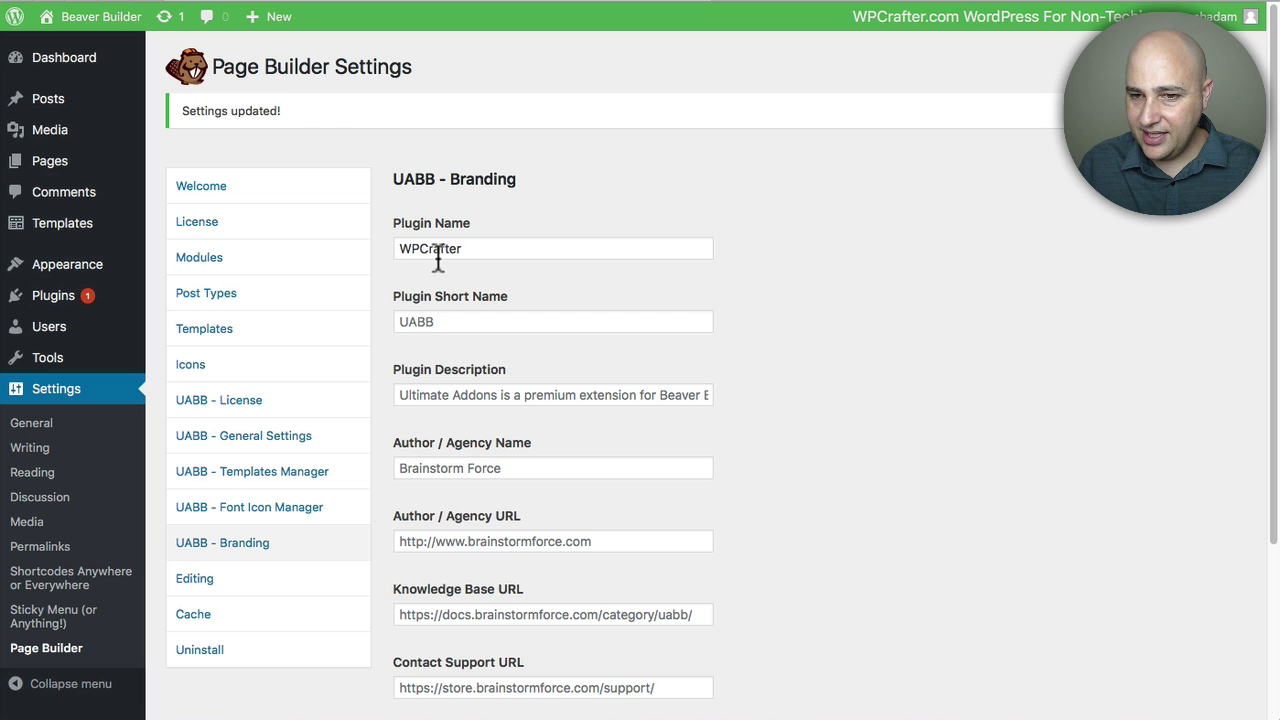
Step: Find the add-on listed as WPCrafter in the Installed Plugins list
mouse_move(52, 305)
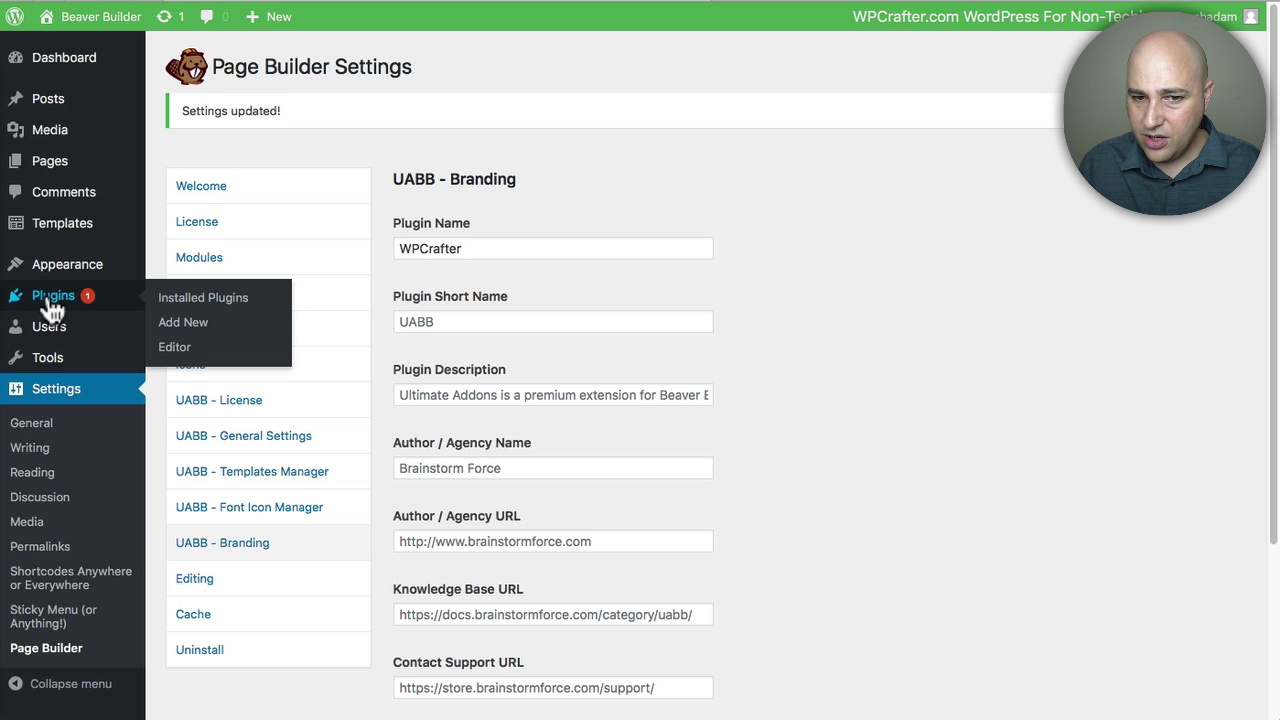
left_click(52, 303)
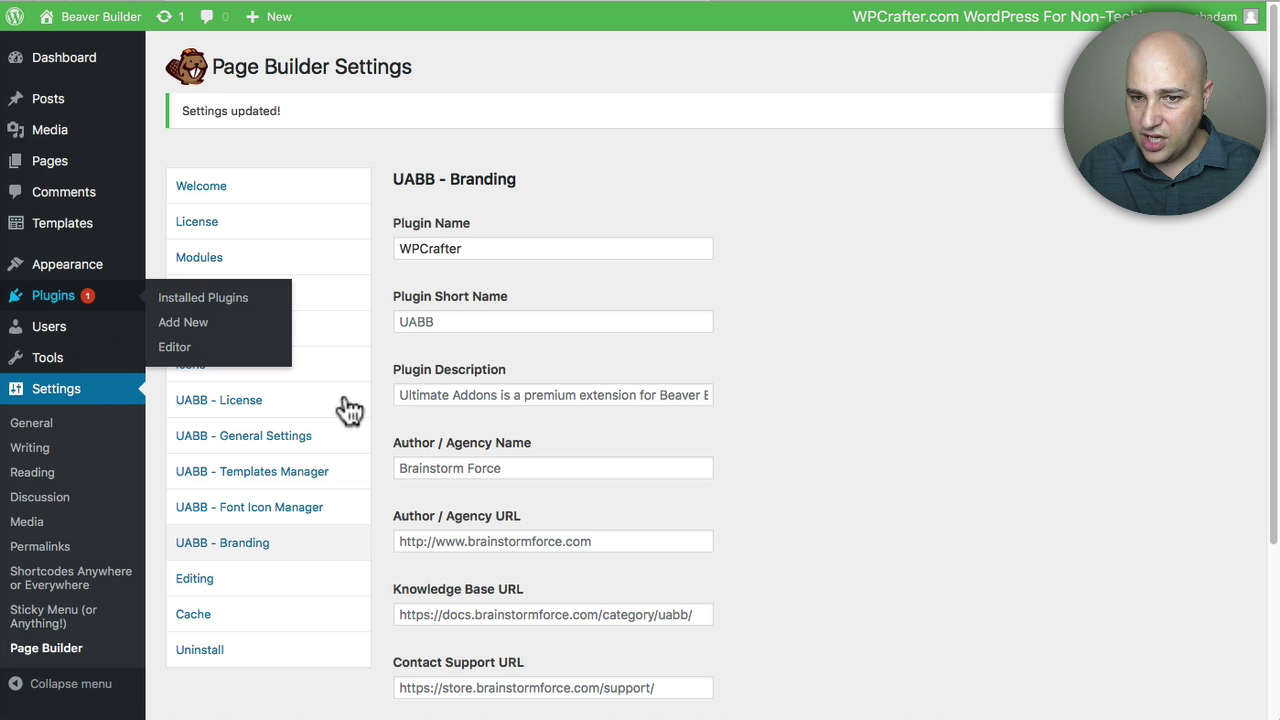
scroll(351, 390, "down", 5)
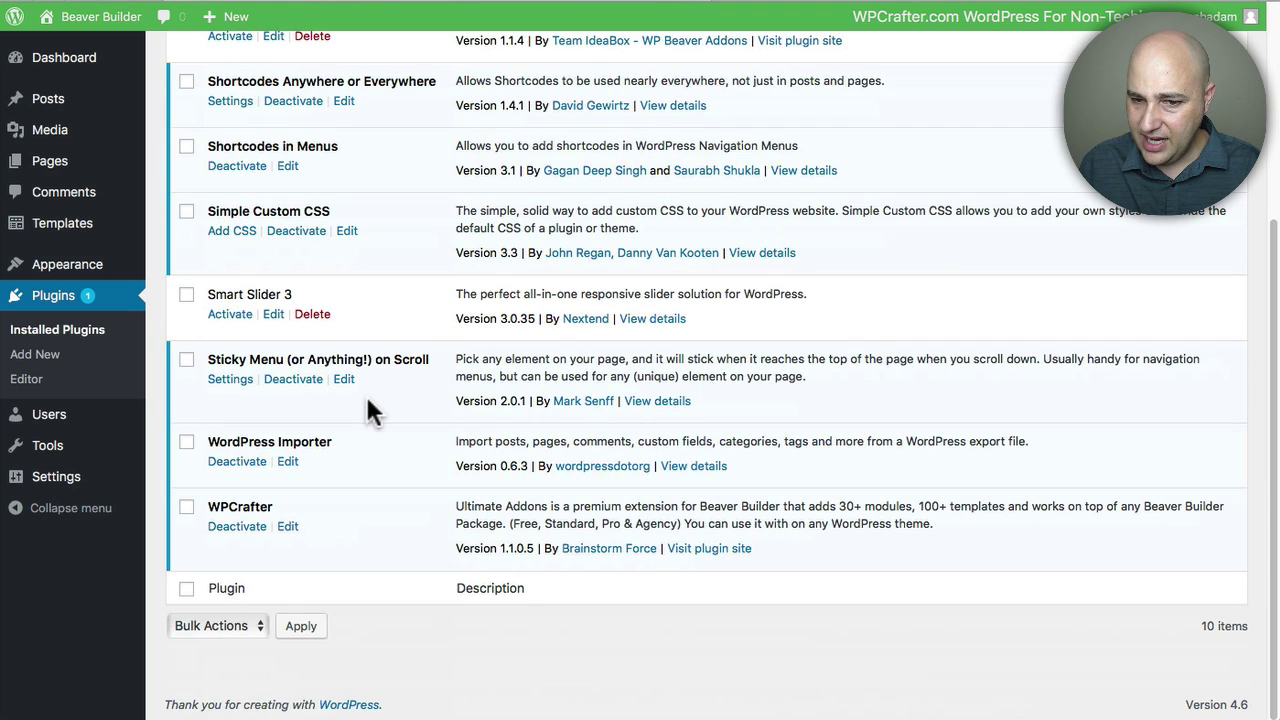
left_click_drag(194, 503, 330, 510)
left_click(384, 503)
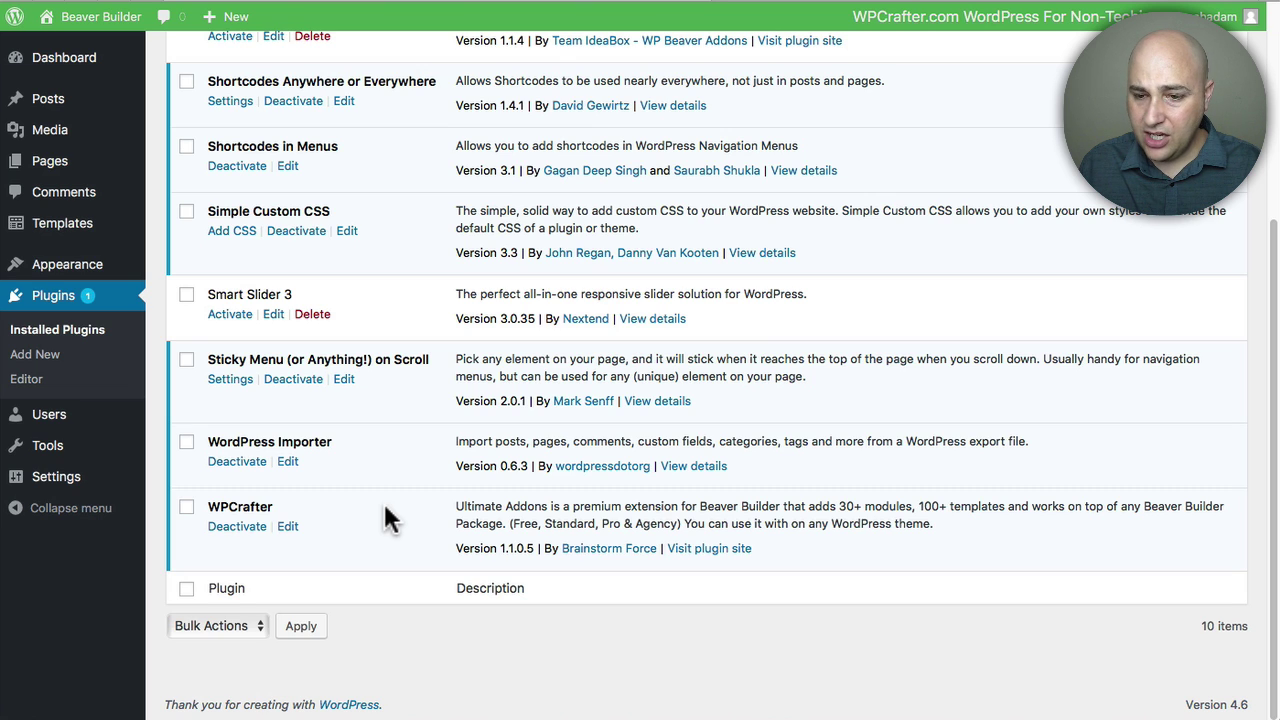
Step: Return to the Page Builder settings' UABB - Branding tab
mouse_move(20, 425)
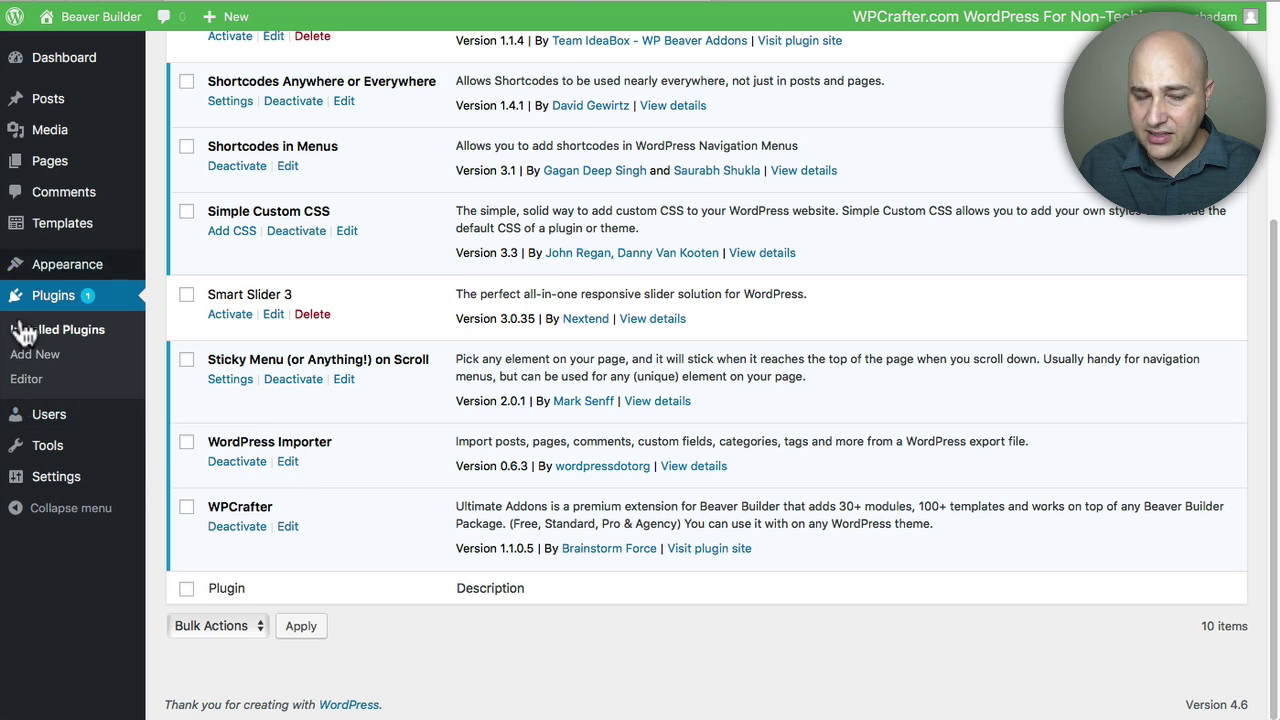
mouse_move(60, 478)
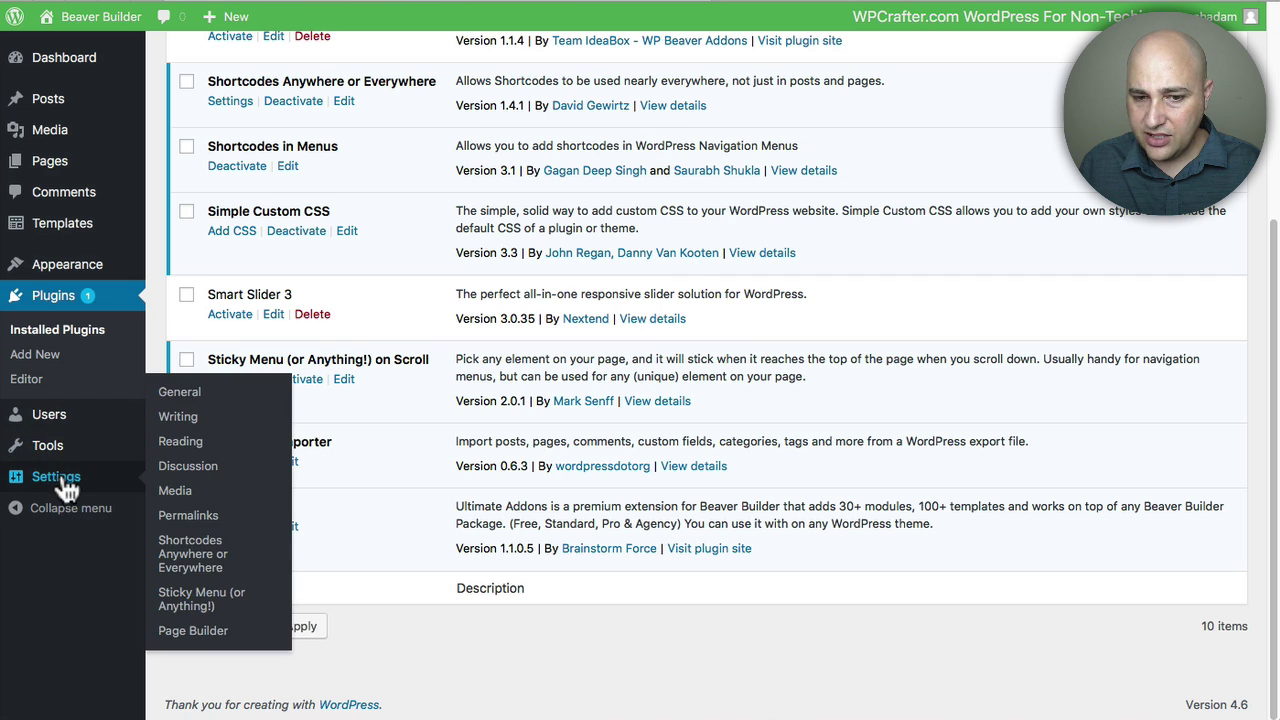
left_click(215, 632)
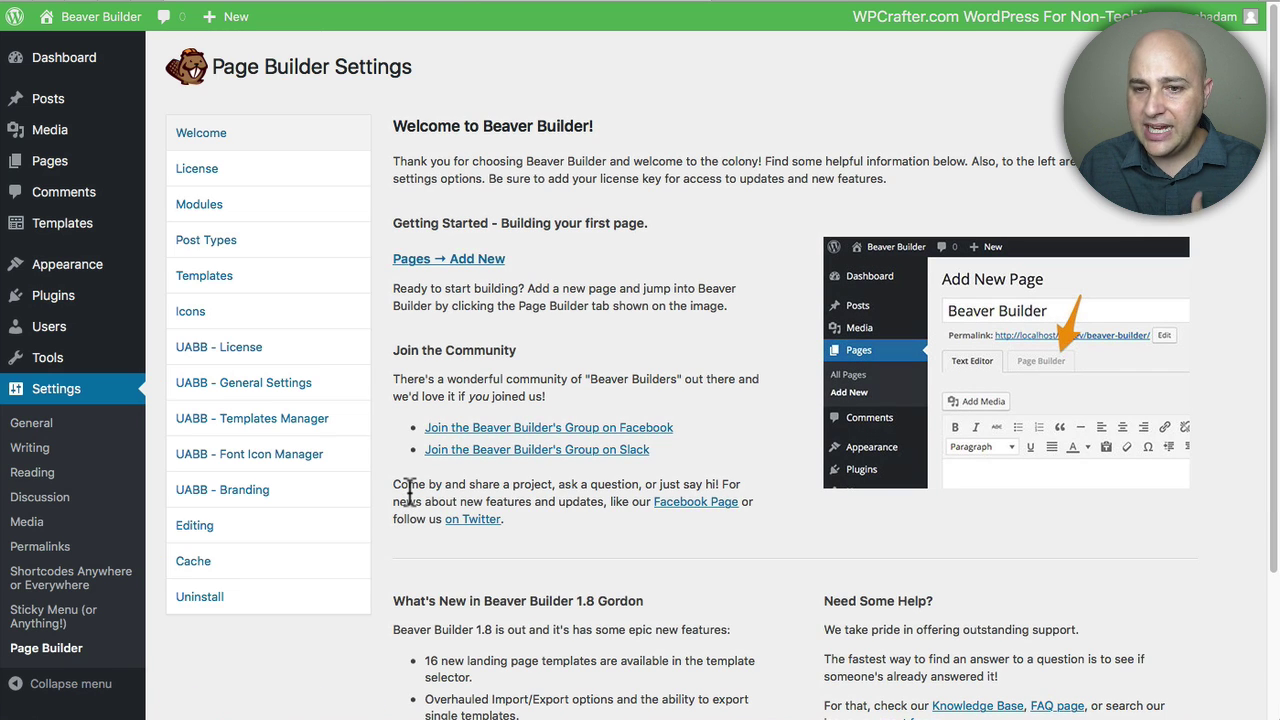
left_click(226, 490)
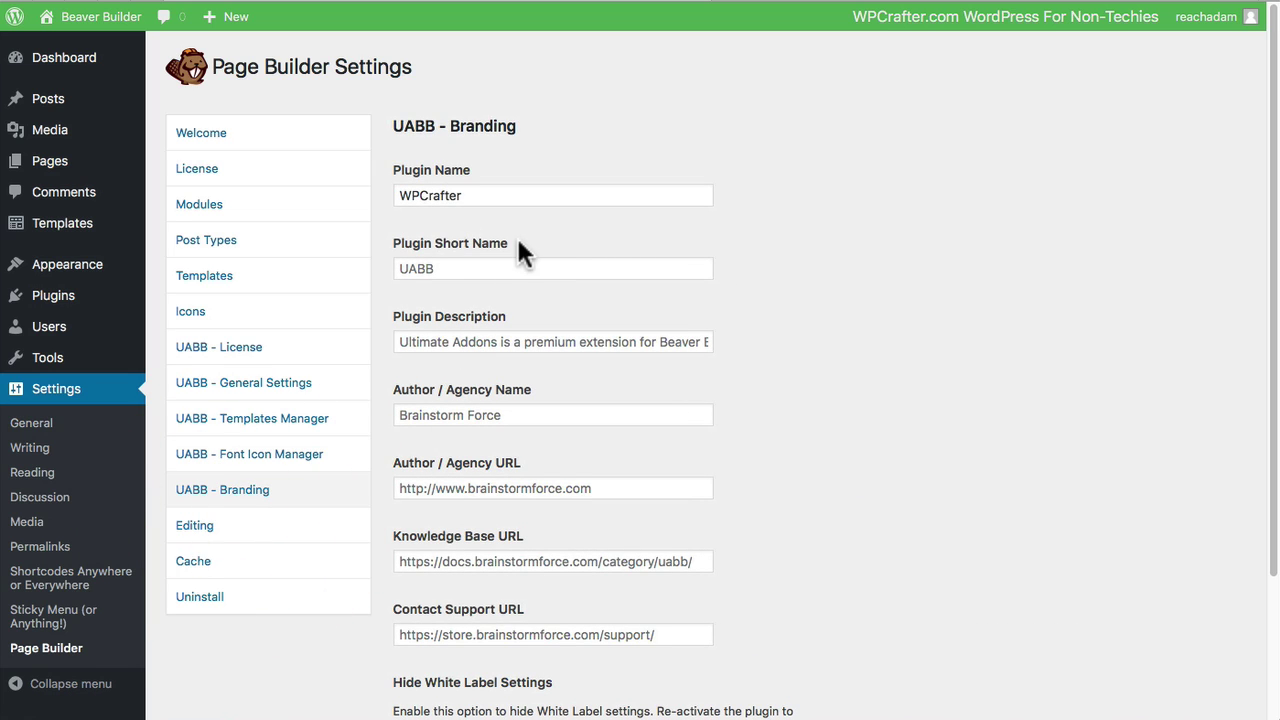
Step: Set the Plugin Short Name to 'WPC' and save the settings
left_click(430, 268)
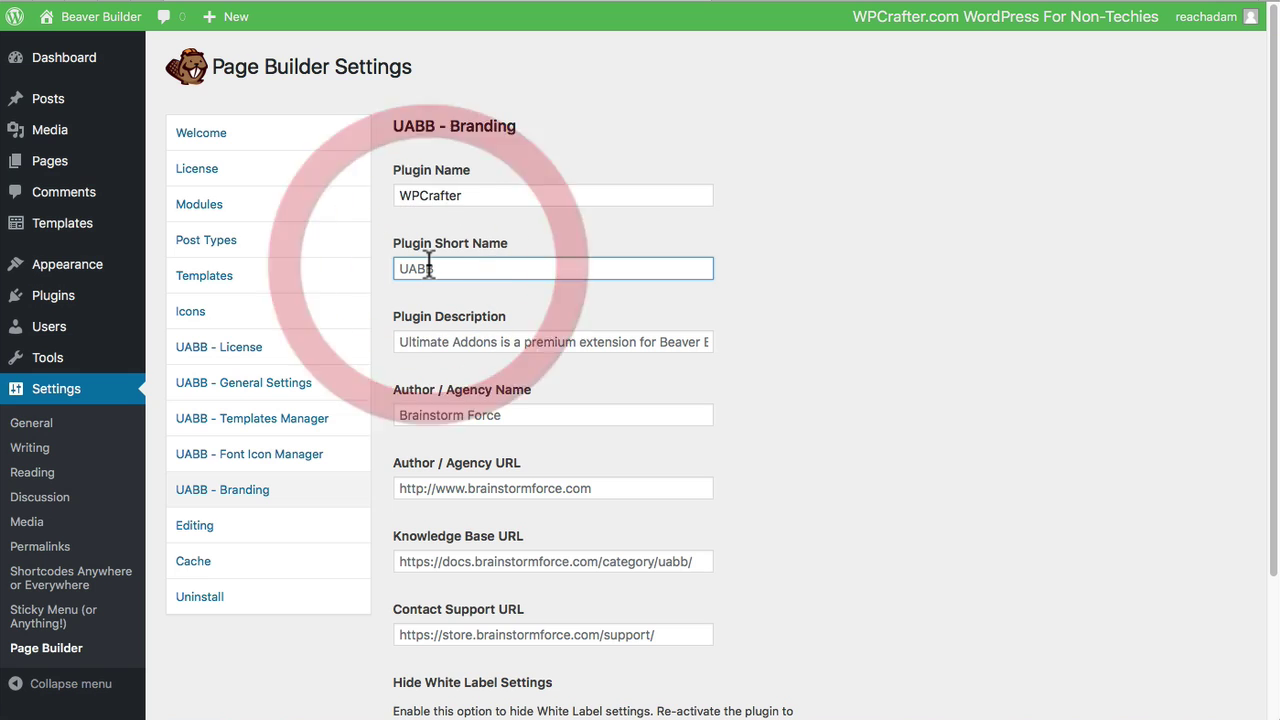
type("WPC")
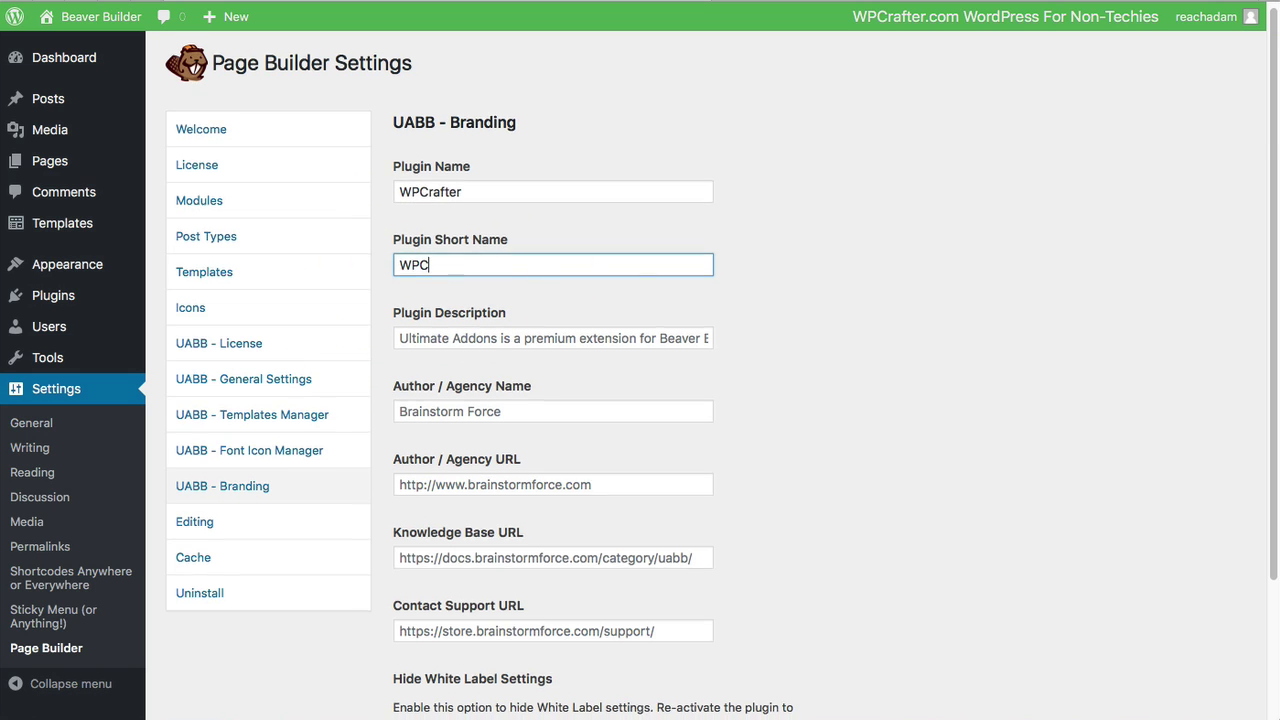
scroll(470, 566, "down", 5)
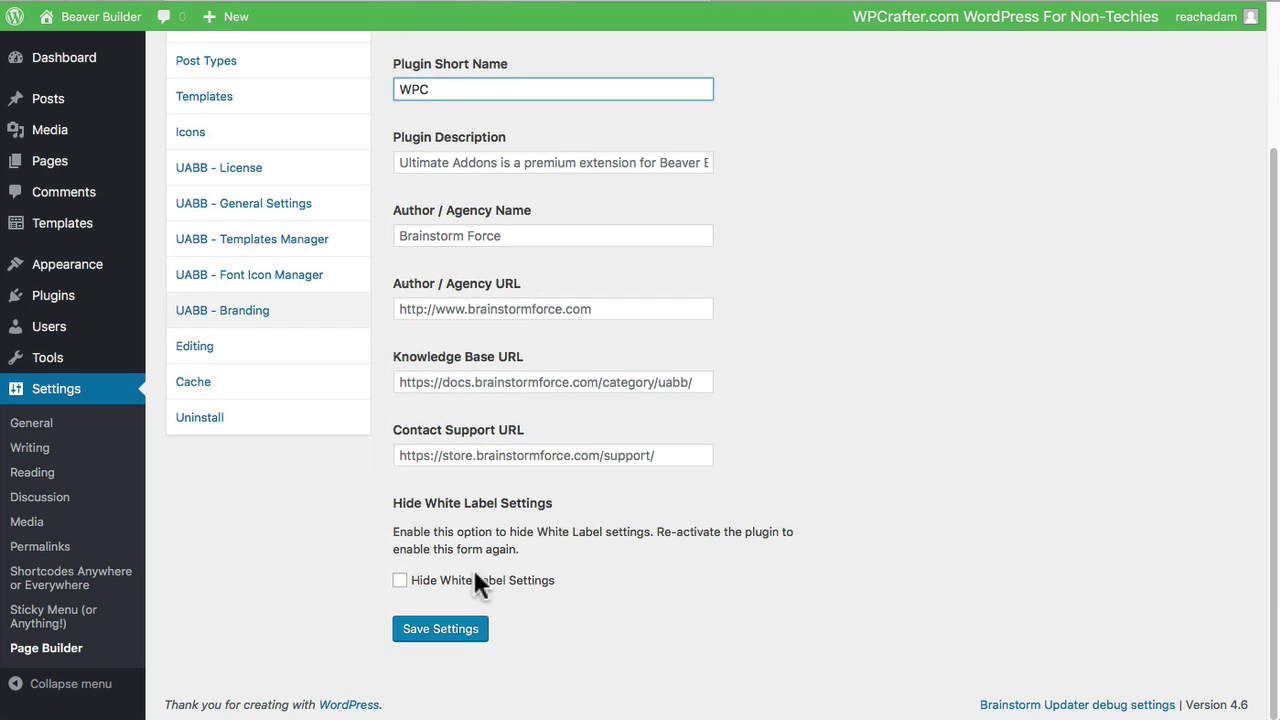
left_click(455, 629)
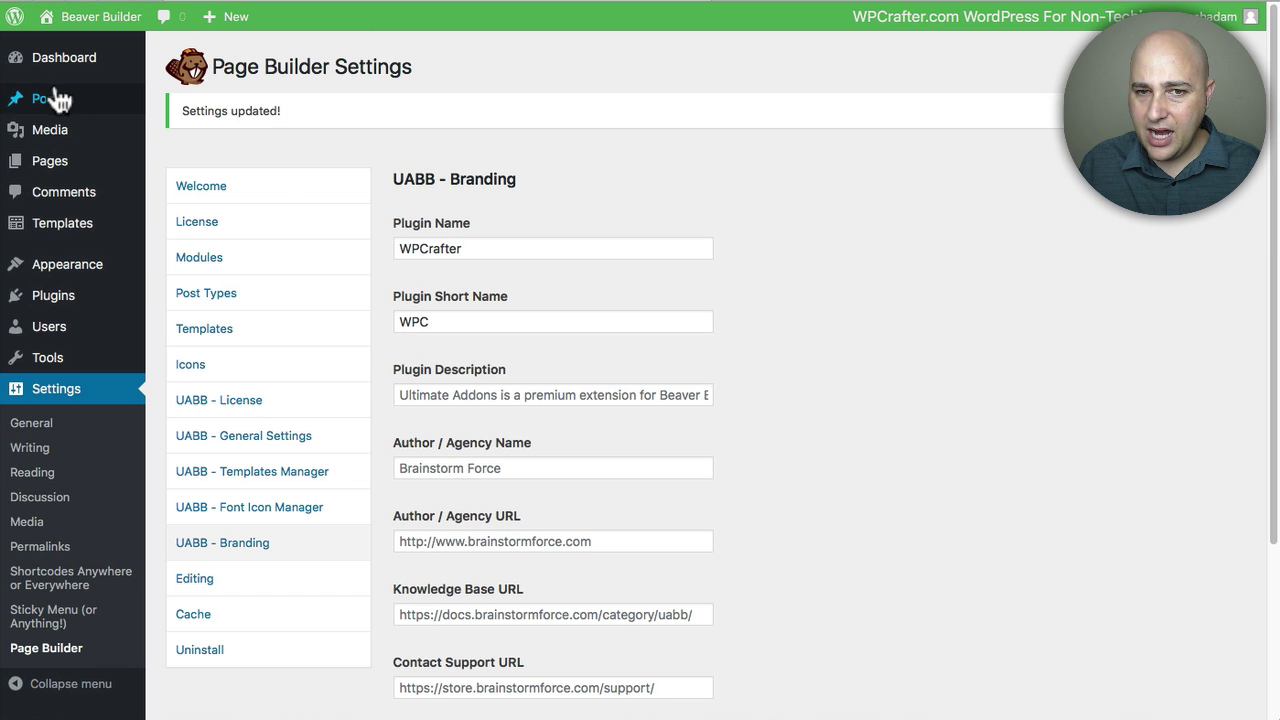
Step: Open the Body Factory page in Beaver Builder and expand the WPC Modules group
left_click(60, 163)
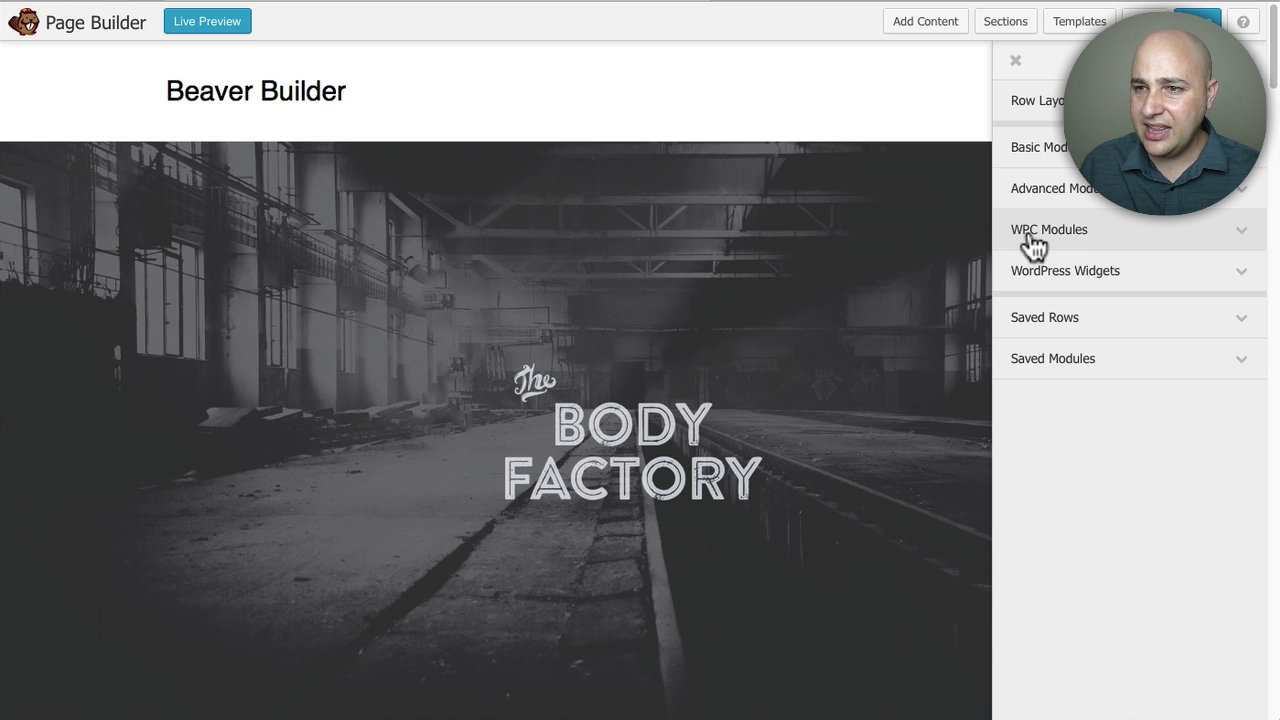
left_click(1035, 245)
left_click(1042, 243)
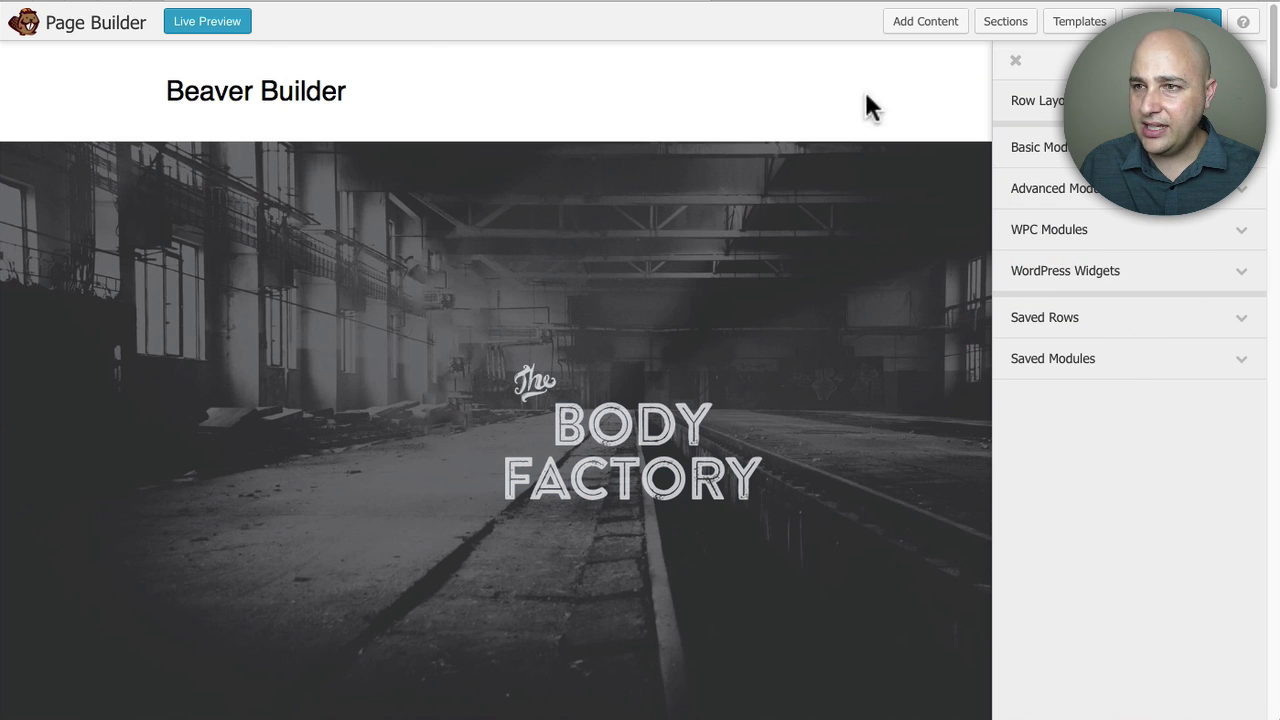
left_click(210, 22)
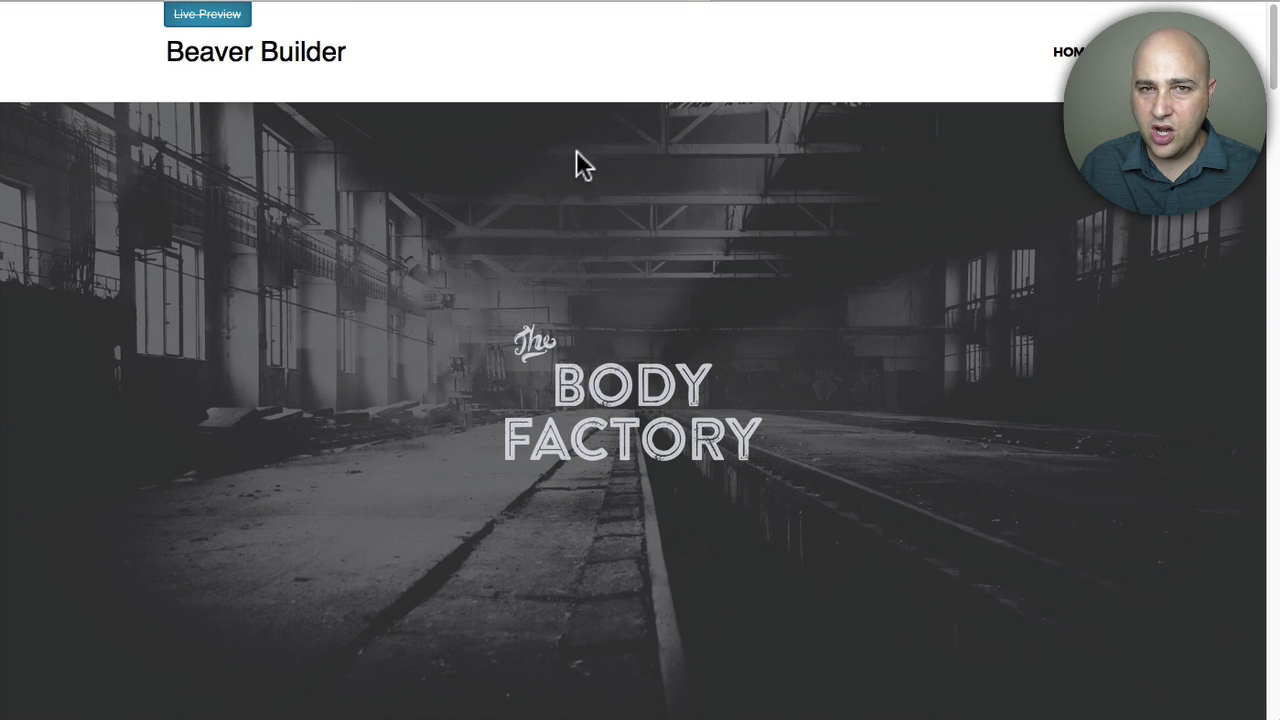
scroll(628, 166, "down", 15)
scroll(645, 240, "up", 15)
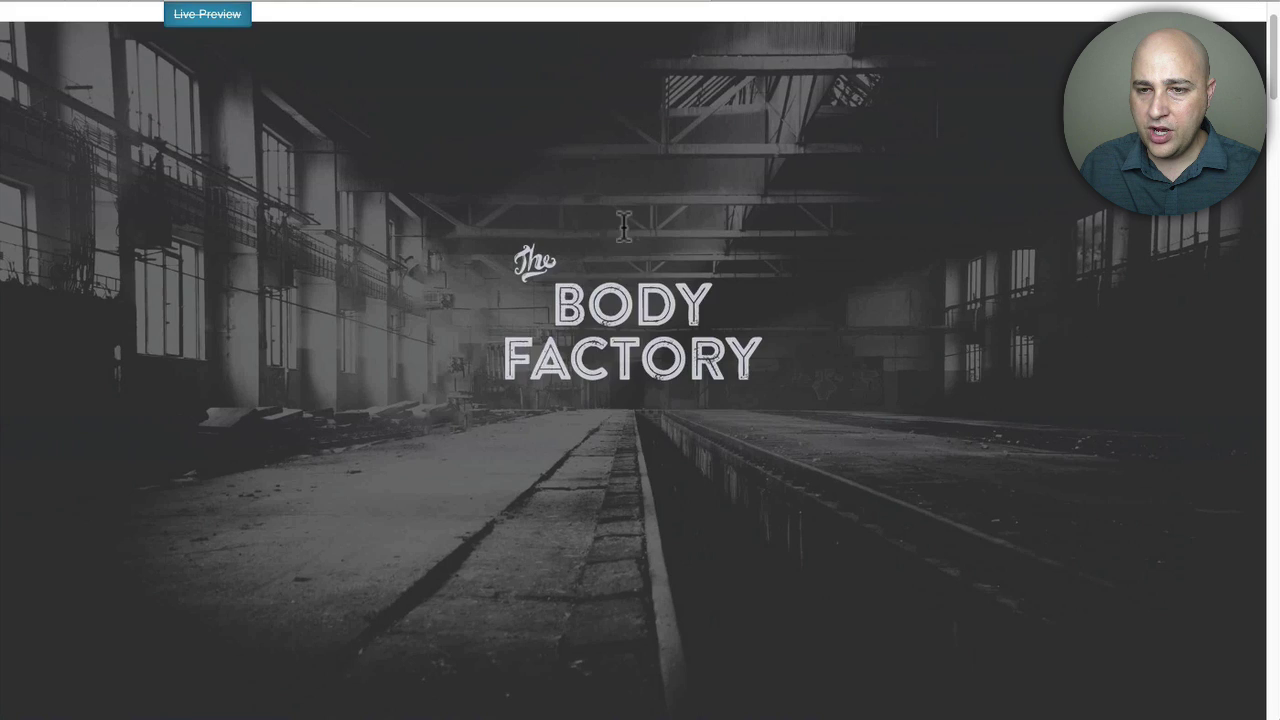
left_click(190, 22)
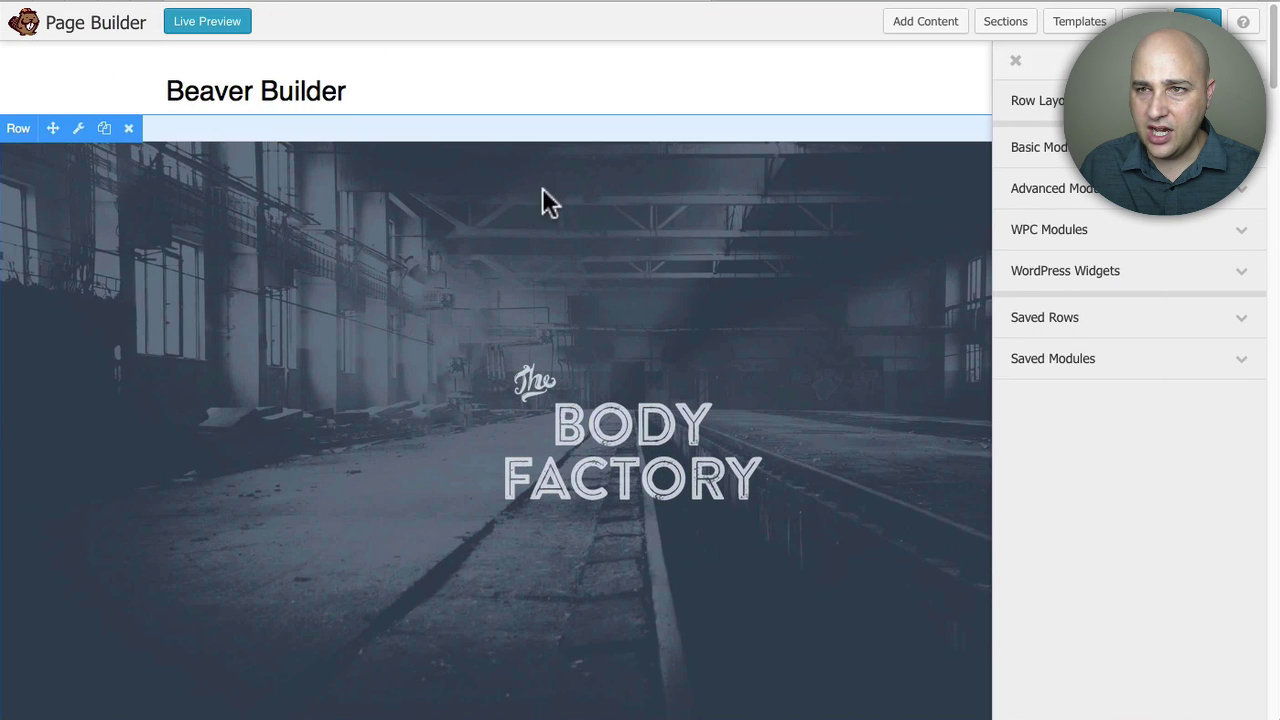